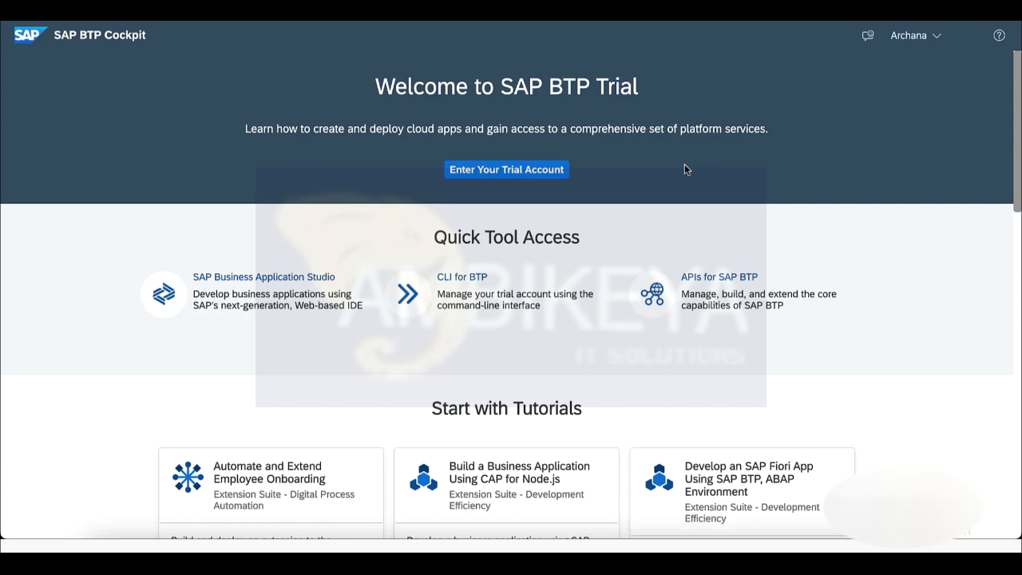
In the trial account, filter boosters by Digital Process Automation and open 'Set up account for Workflow Management'.
click(527, 174)
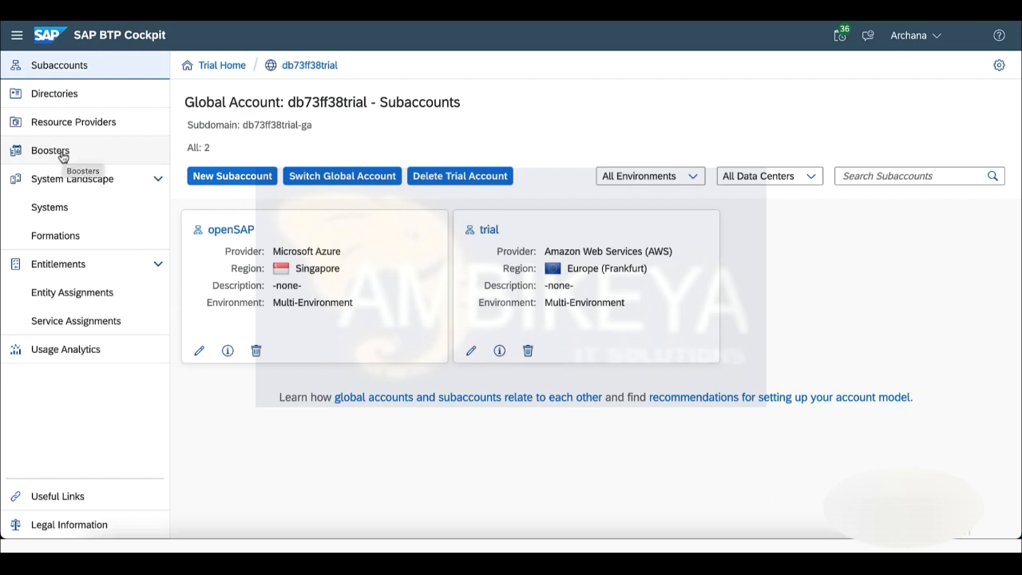
click(63, 158)
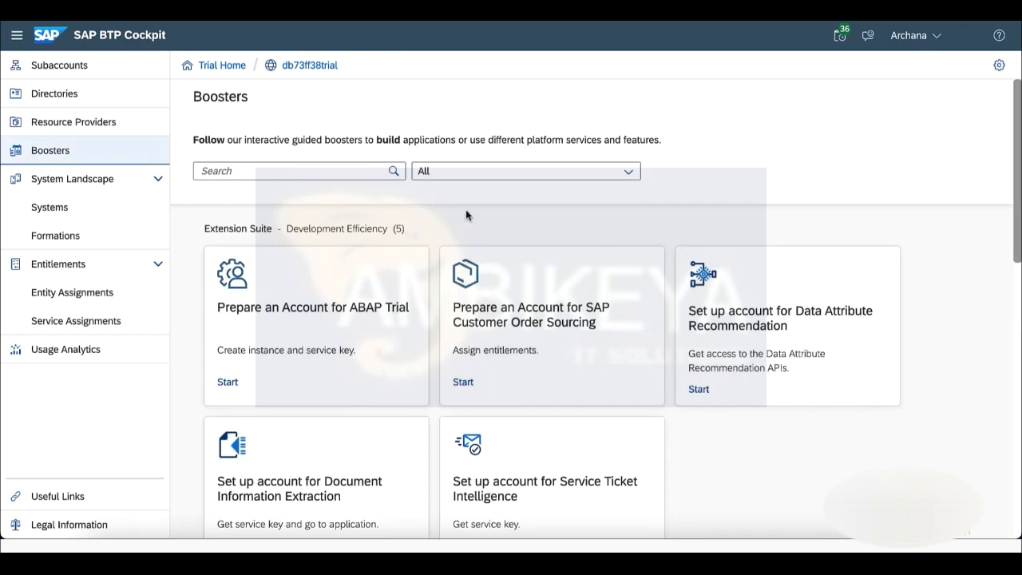
click(629, 172)
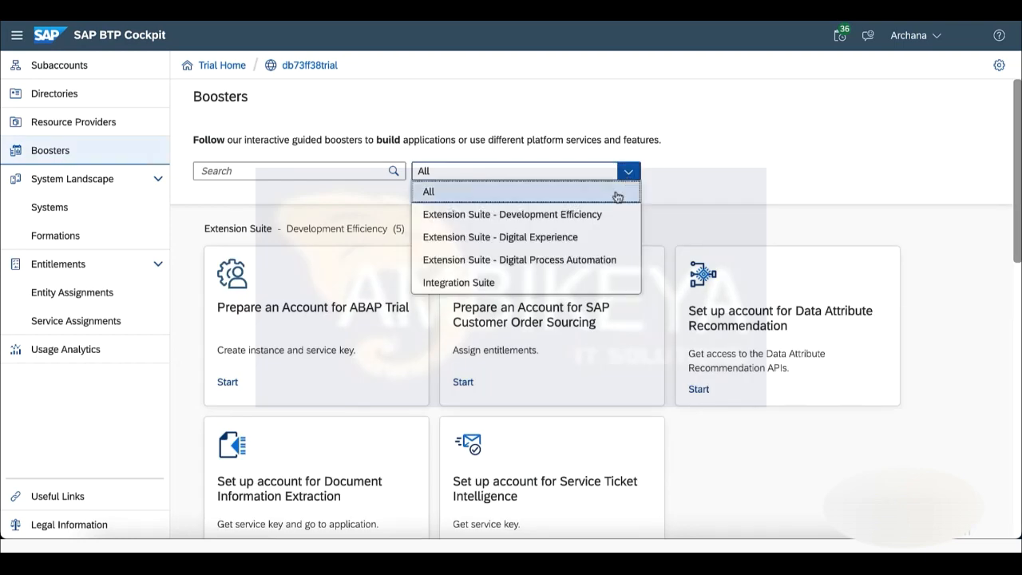
click(582, 262)
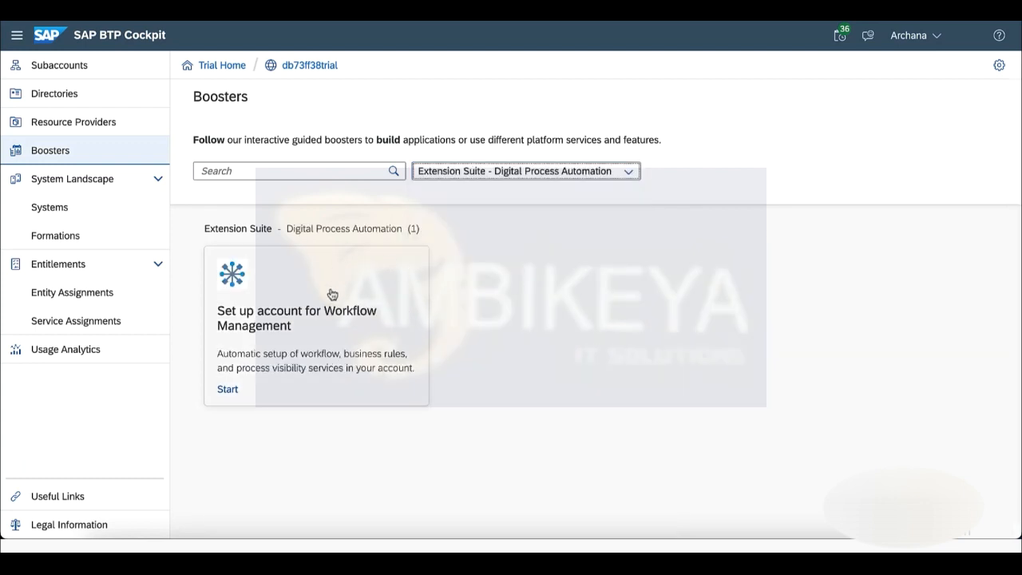
click(377, 339)
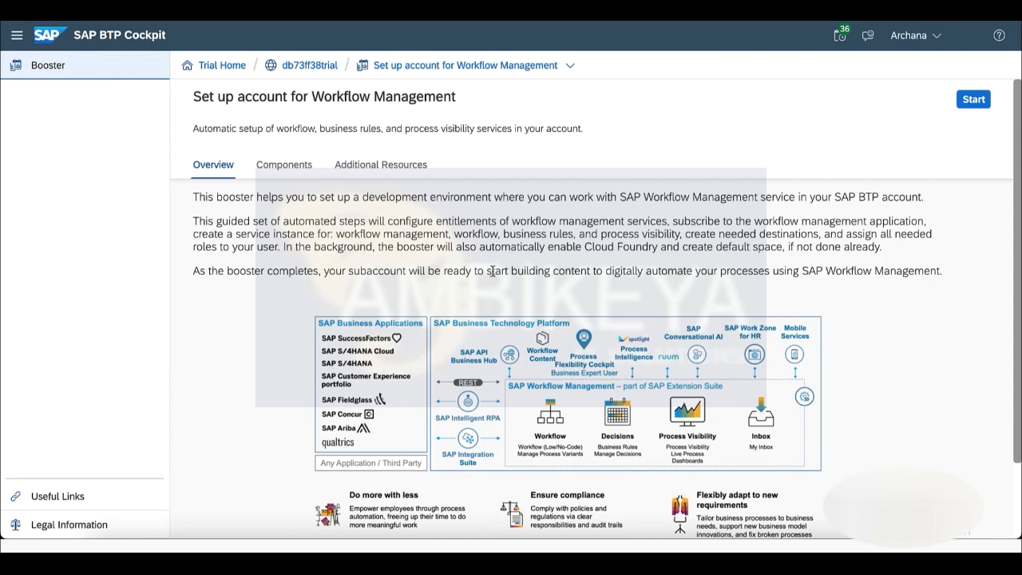
Review the booster's Components and Additional Resources, then start the Workflow Management booster wizard.
click(285, 169)
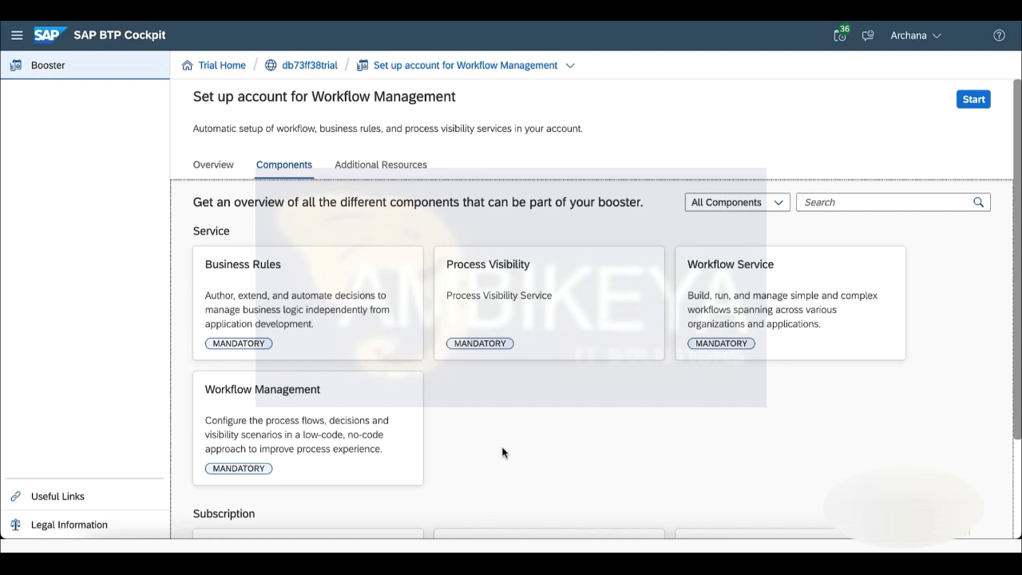
click(393, 168)
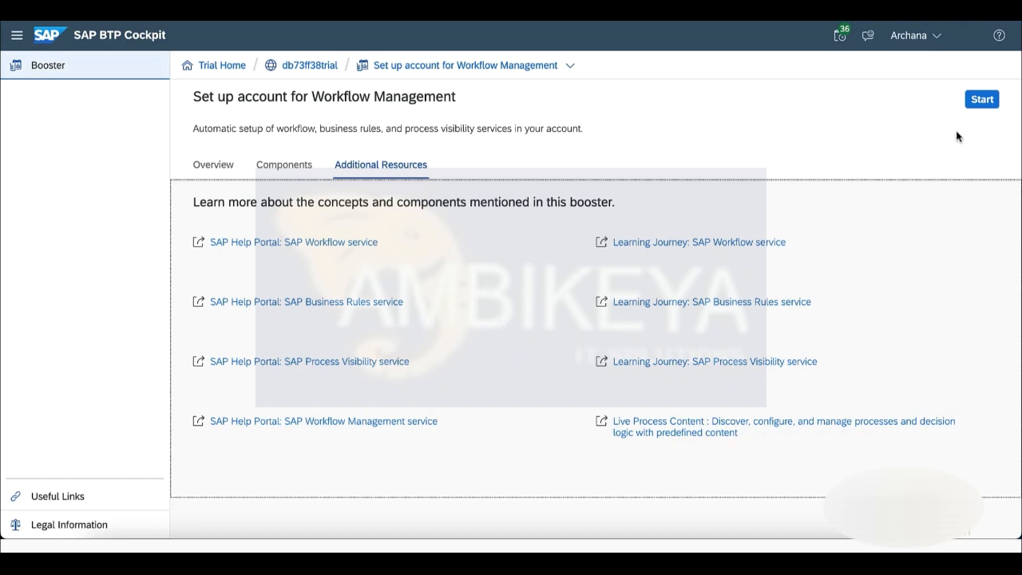
click(983, 105)
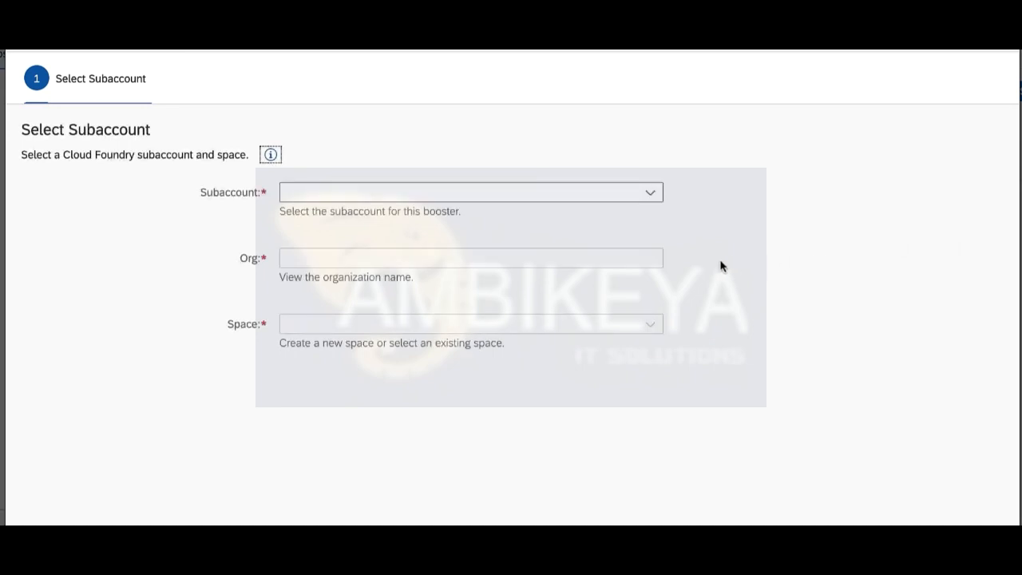
Run the Workflow Management booster on subaccount openSAP with its demo space.
click(653, 197)
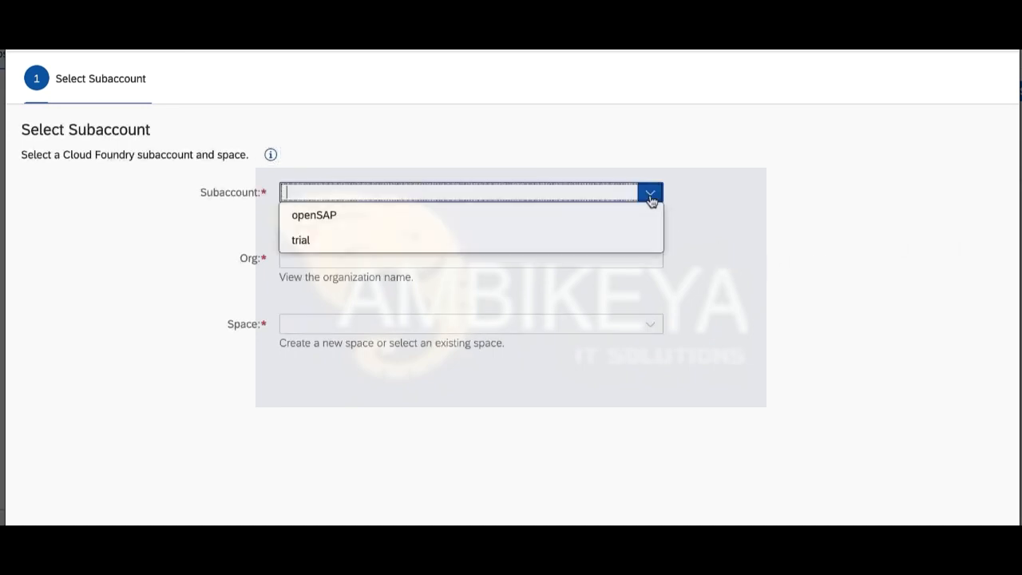
click(452, 219)
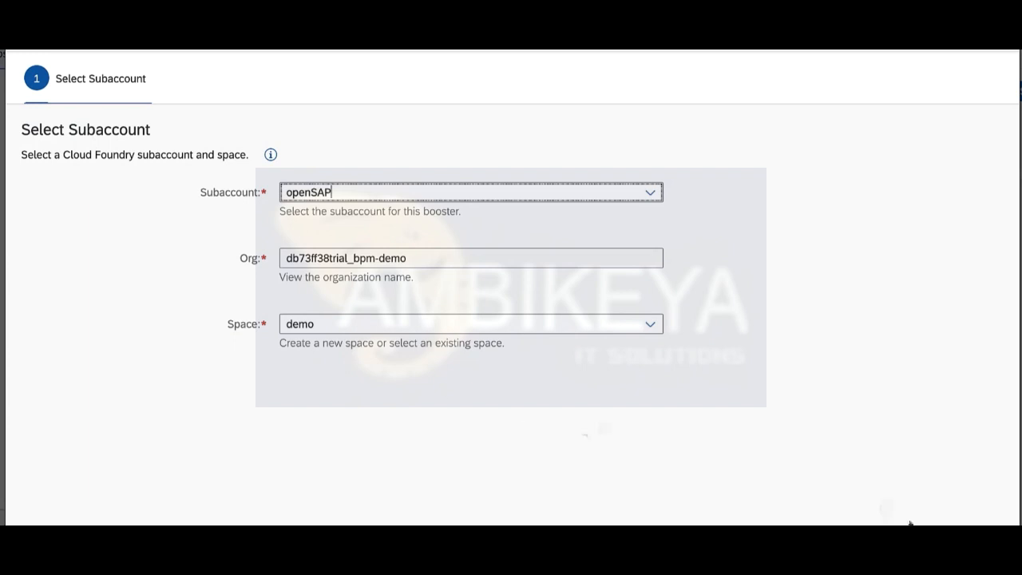
click(942, 536)
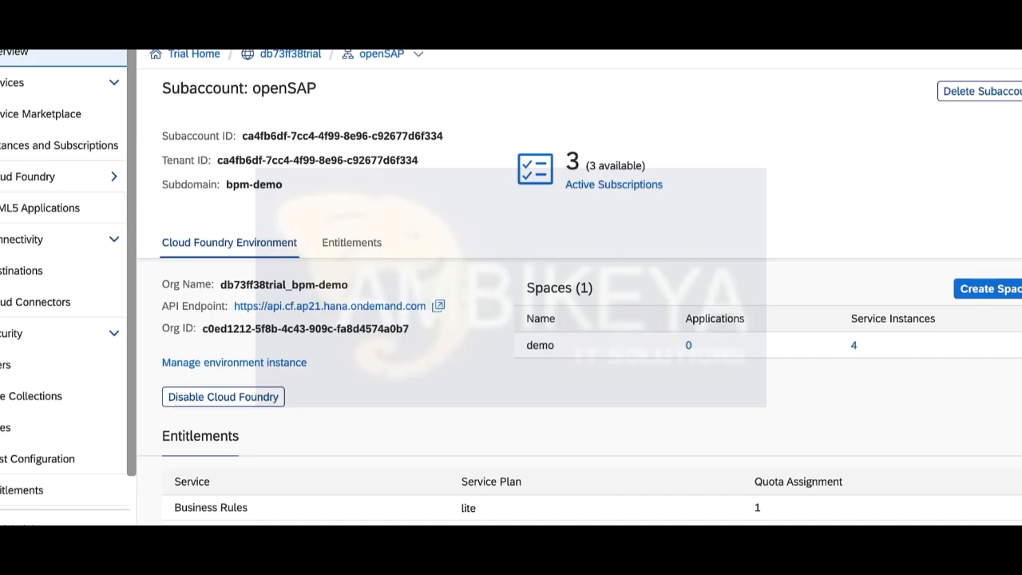
Show openSAP's Entitlements with Workflow, Business Rules and Process Visibility lite plans.
click(63, 495)
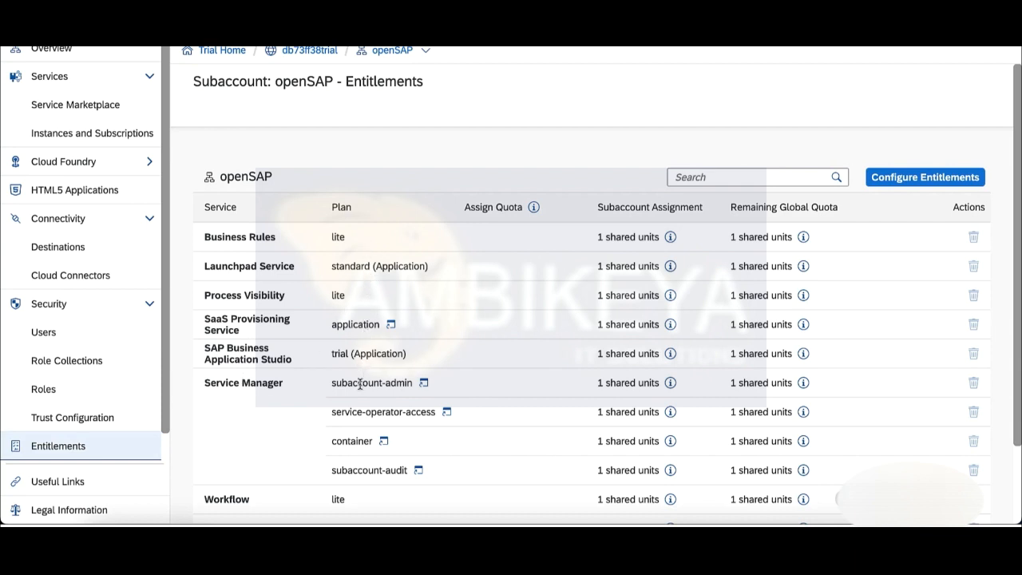
Show openSAP's Instances and Subscriptions: three subscribed applications including Workflow Management, plus 4 instances.
click(128, 147)
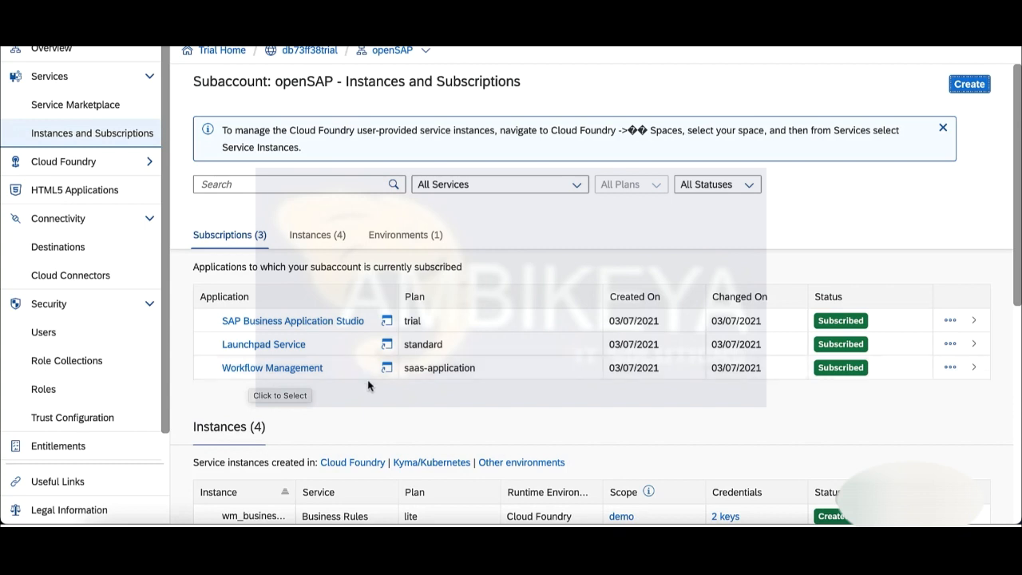
Open the Business Rules instance details: lite plan, no bound applications, two service keys.
scroll(392, 410, down, 3)
scroll(392, 409, down, 1)
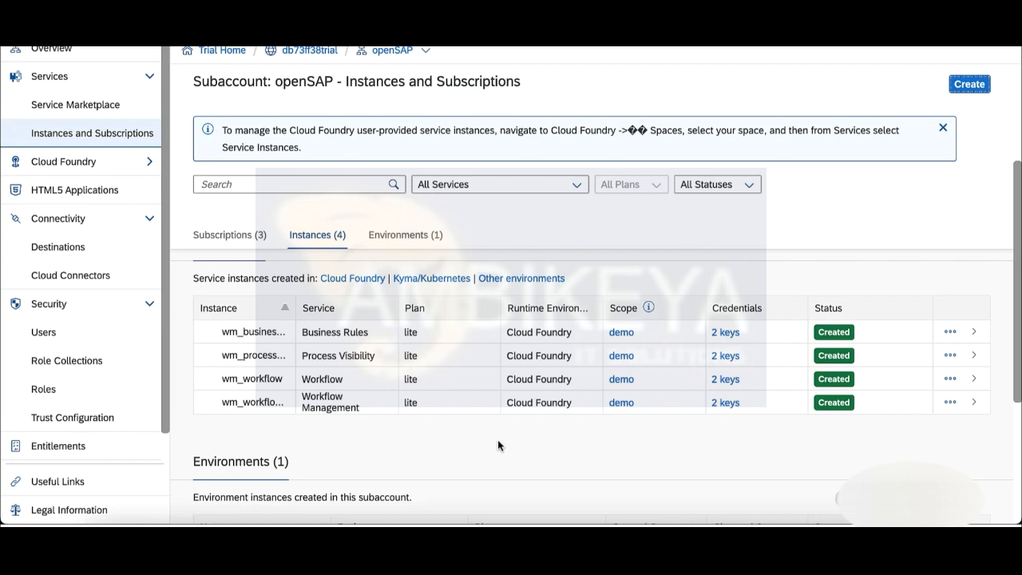
click(973, 332)
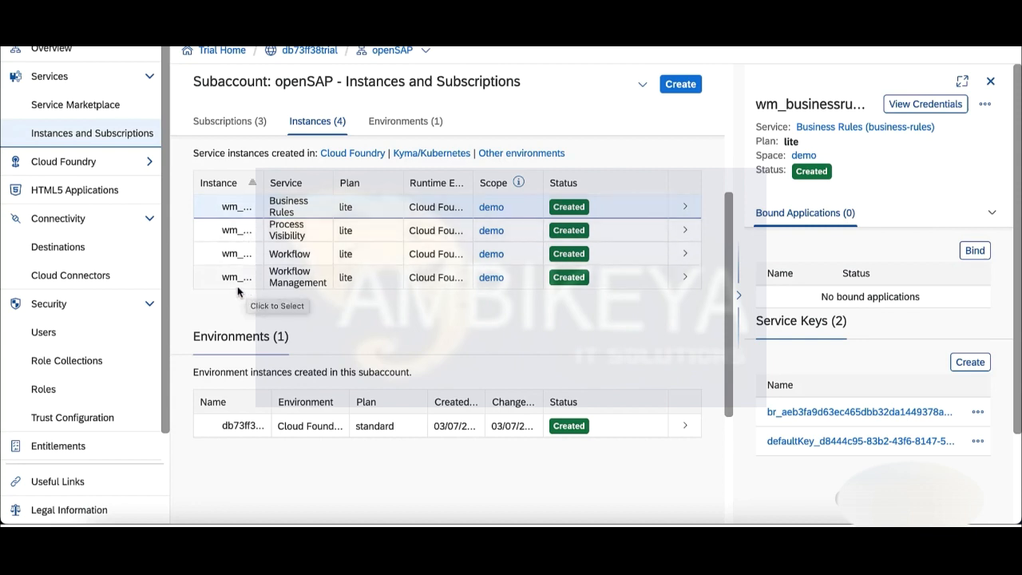
List openSAP's 8 HTTP destinations and select WM_CF_SPACE_PROVIDER.
click(79, 252)
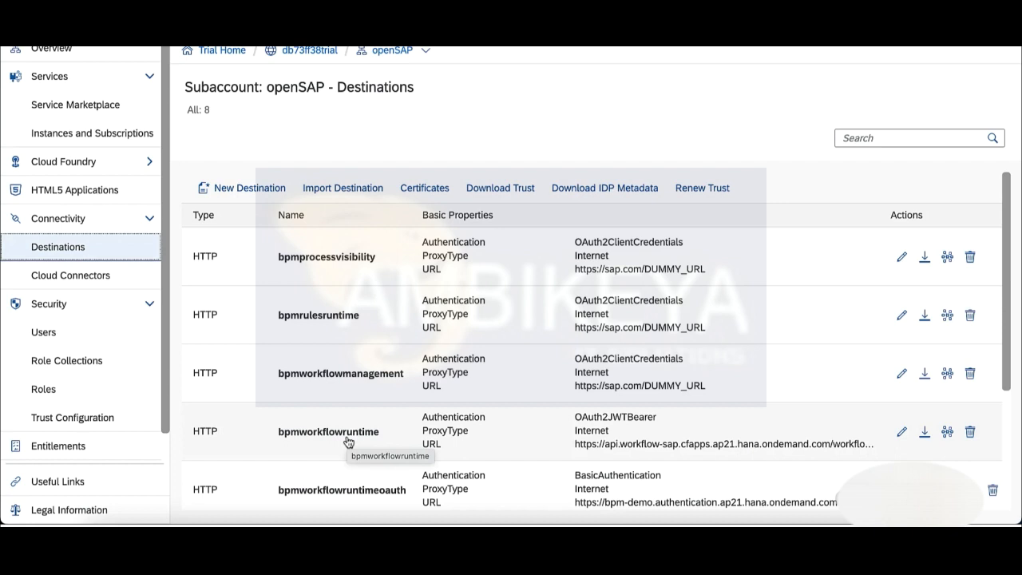
scroll(347, 441, down, 3)
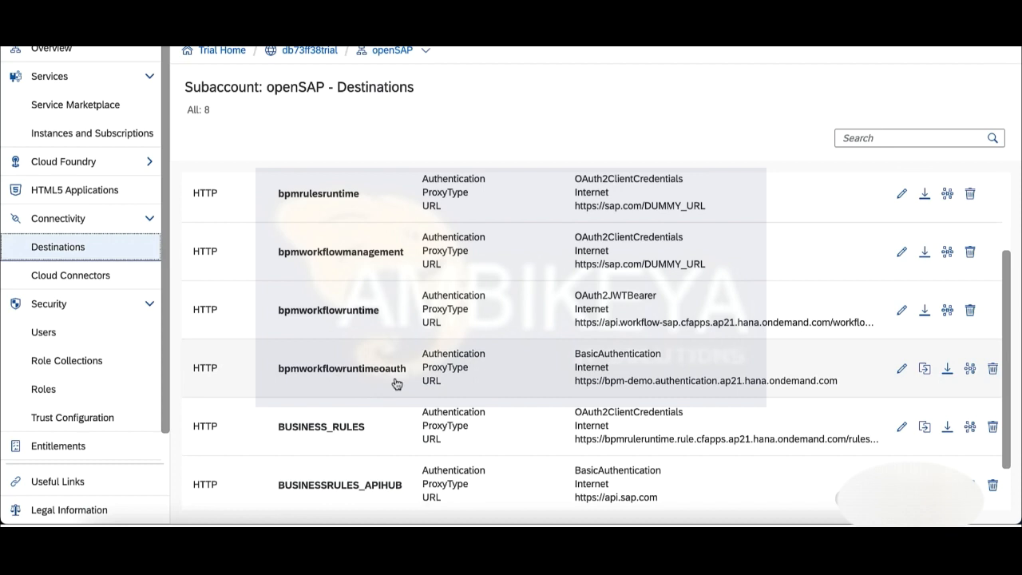
scroll(397, 384, down, 1)
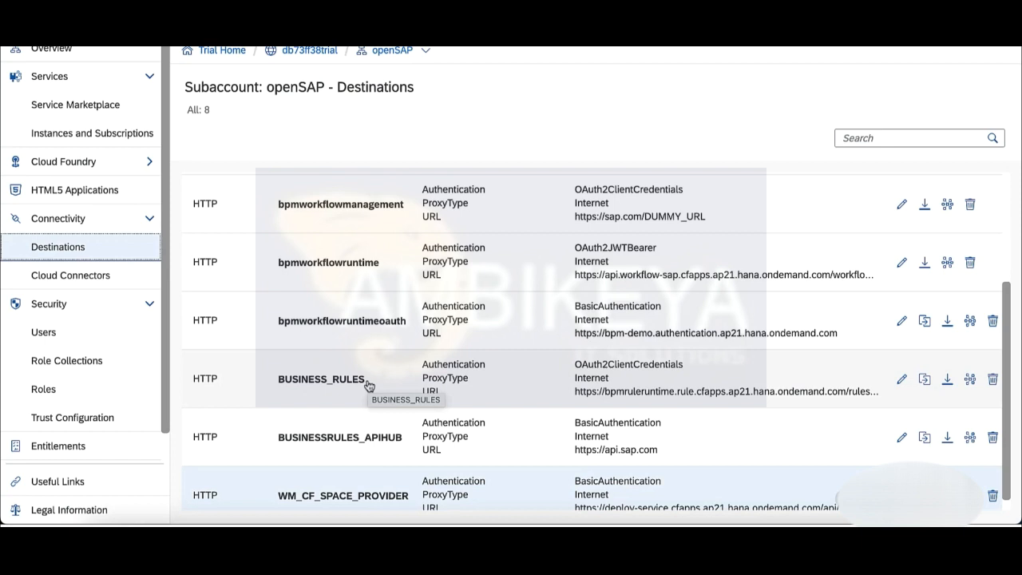
scroll(369, 386, down, 1)
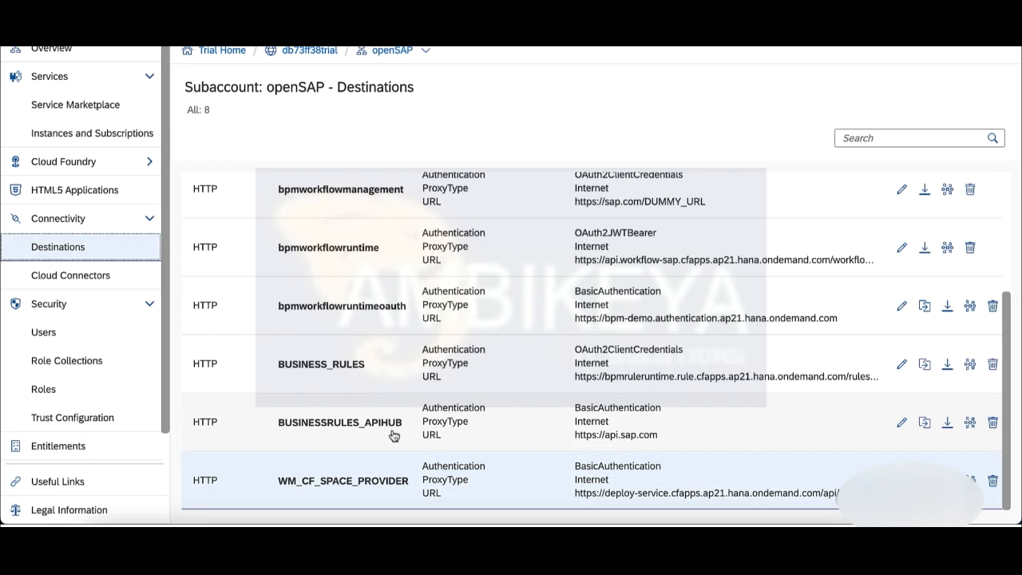
click(380, 489)
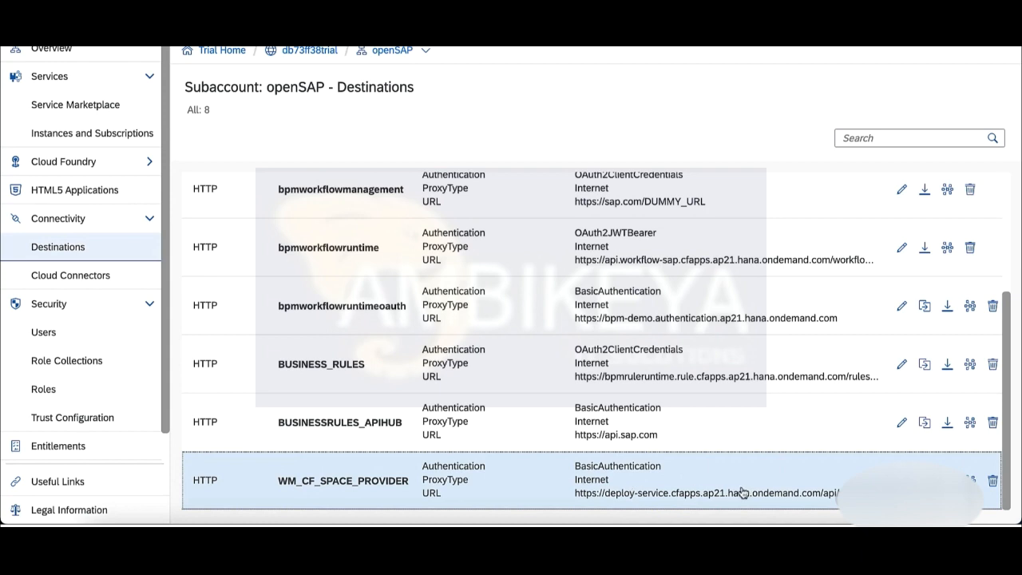
Replace WM_CF_SPACE_PROVIDER's BasicAuthentication password and save the destination.
double_click(814, 493)
click(901, 480)
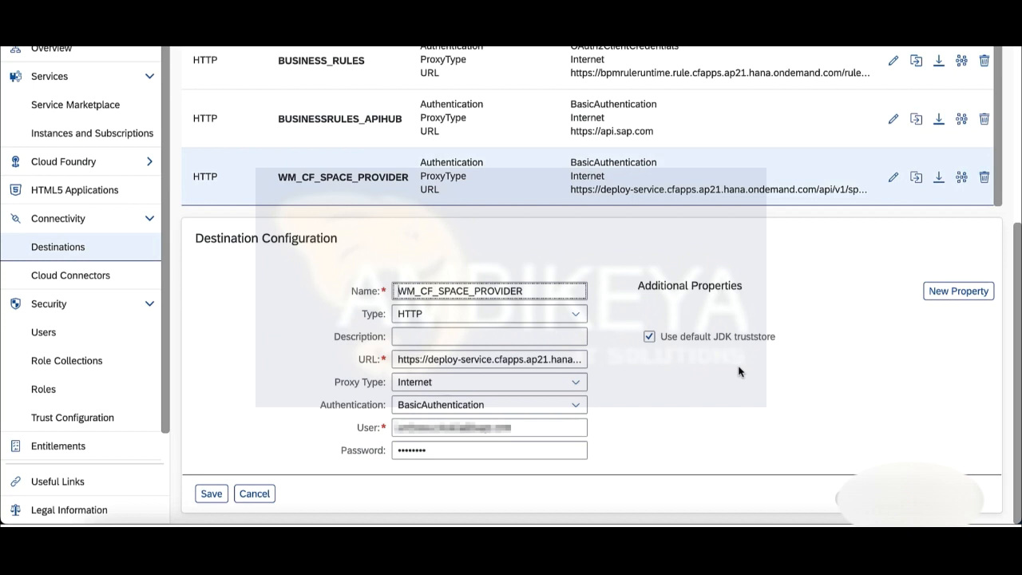
click(431, 450)
drag(425, 450, 395, 450)
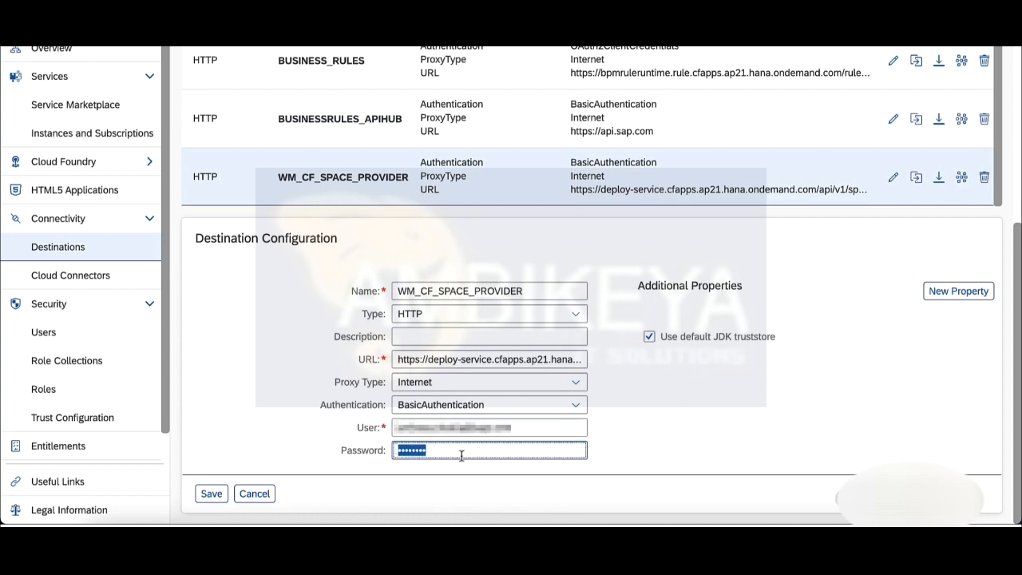
text(********)
click(211, 495)
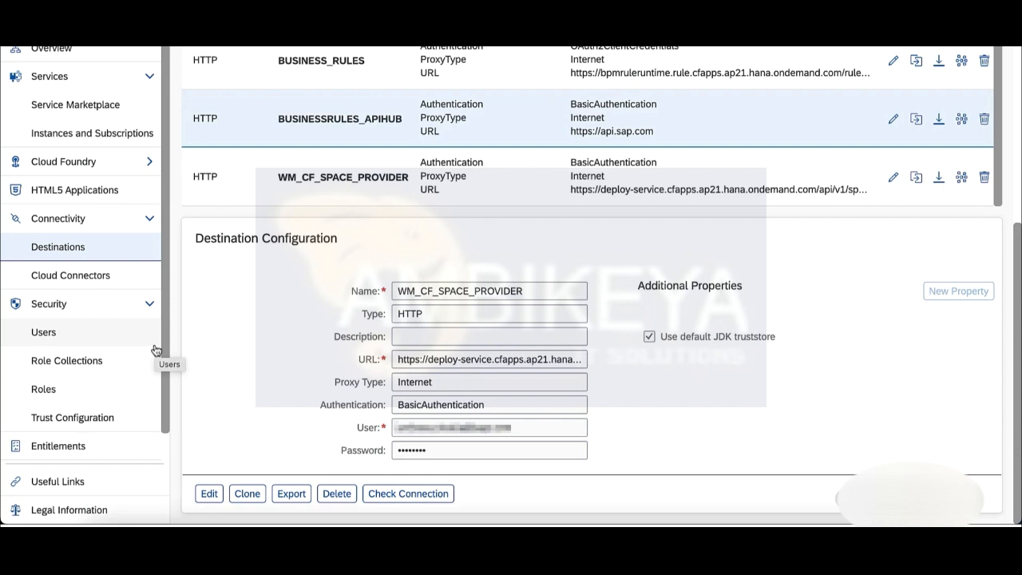
Show the user's 6 role collections, including WorkflowManagementAdmin, in the default identity provider.
click(130, 335)
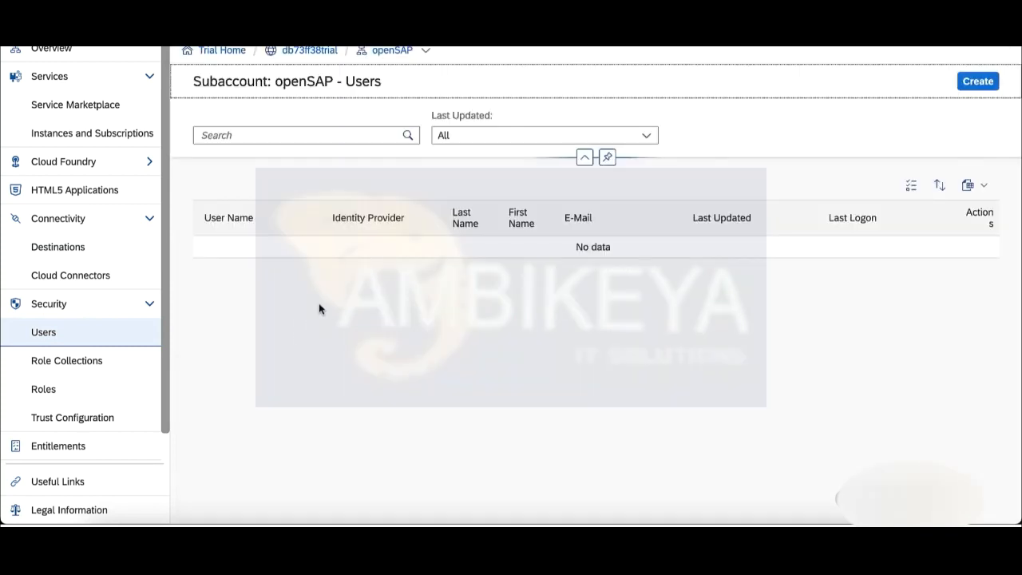
click(356, 257)
click(515, 342)
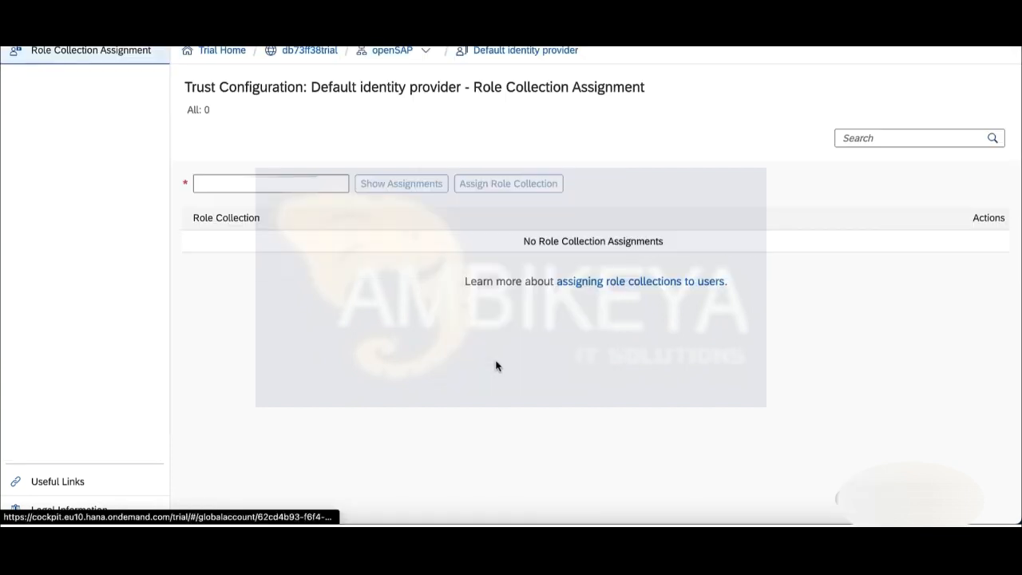
click(267, 177)
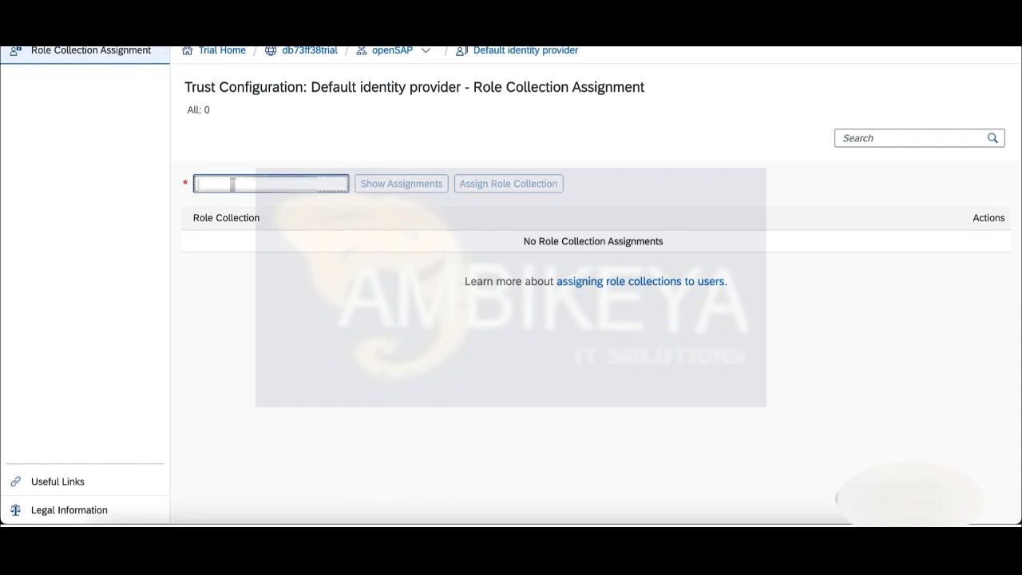
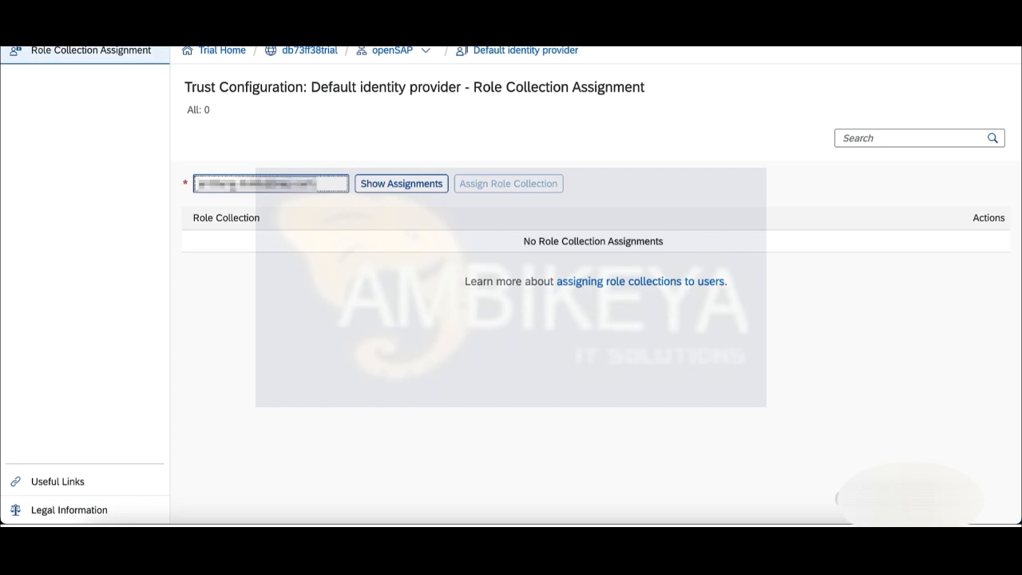
click(390, 185)
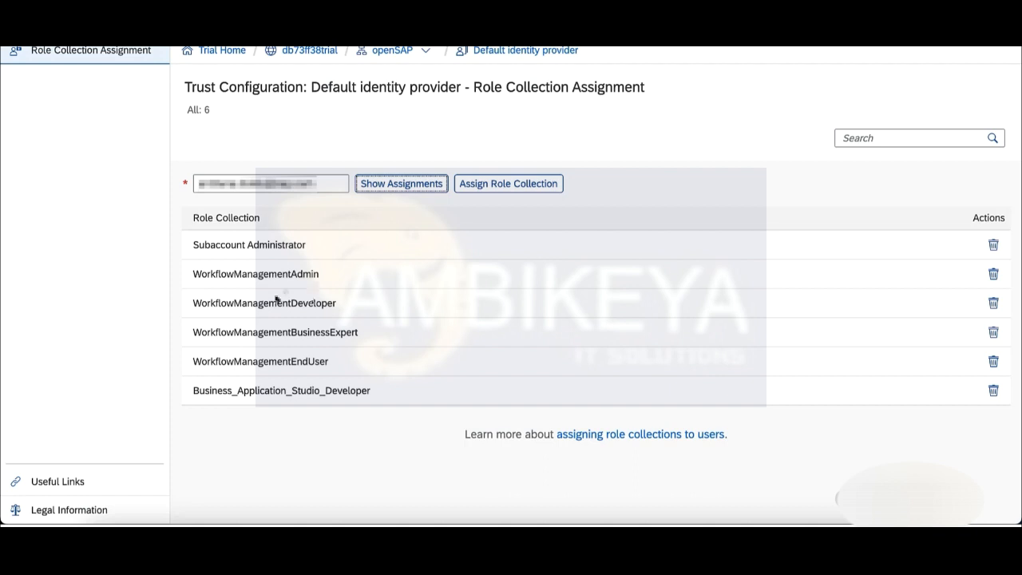
click(192, 273)
drag(192, 273, 355, 361)
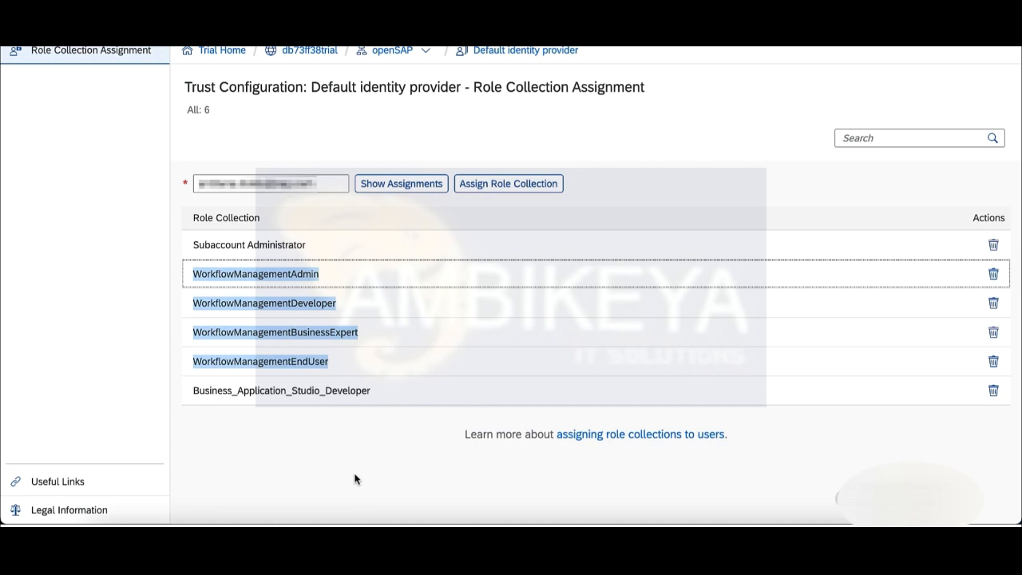
click(376, 410)
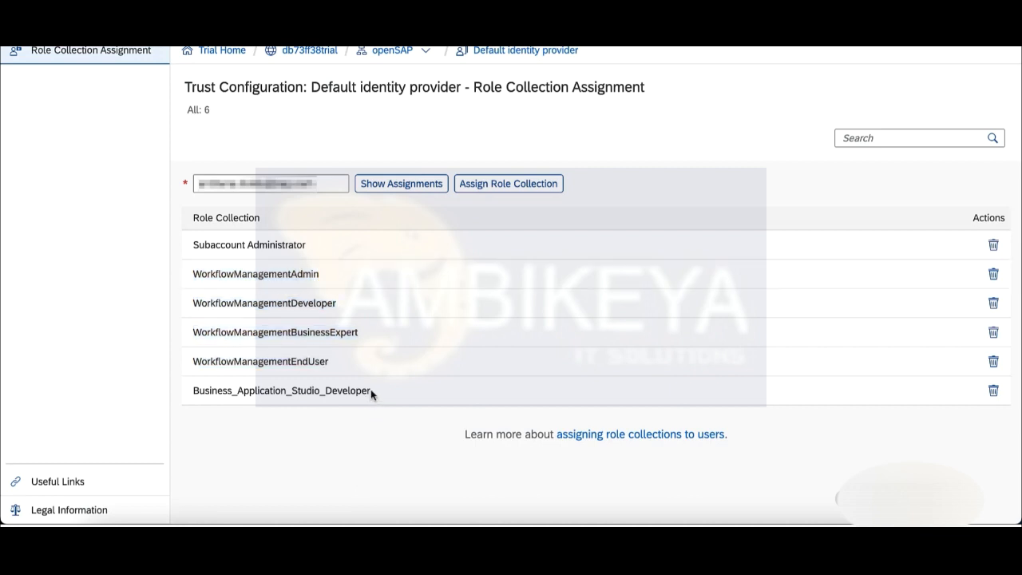
drag(371, 391, 194, 391)
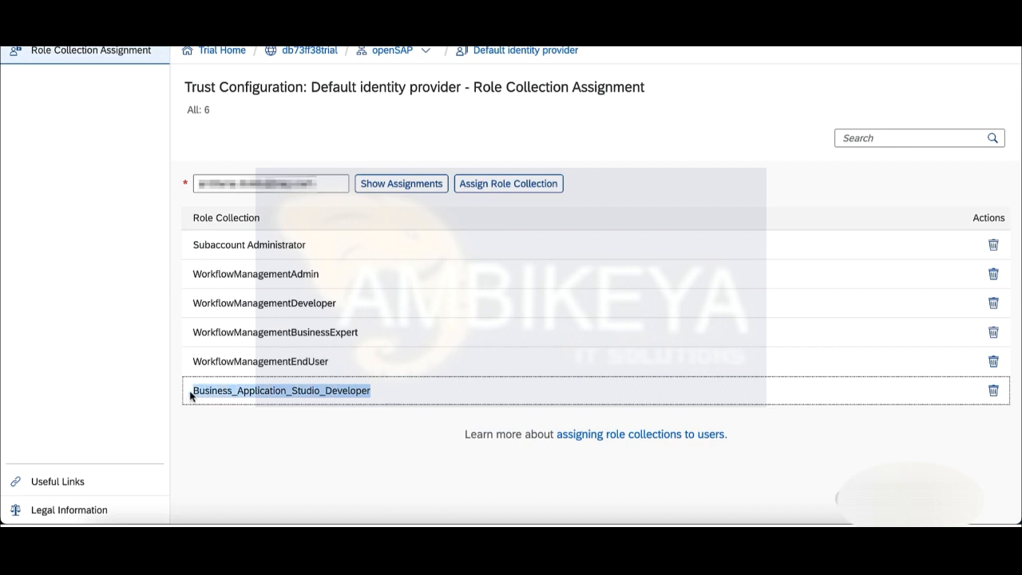
click(304, 457)
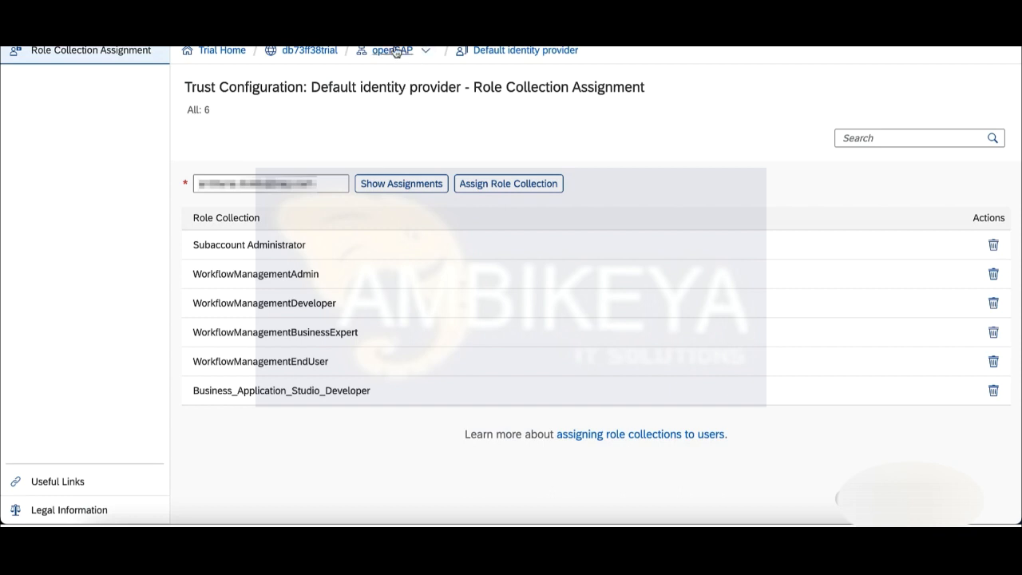
Return to openSAP and launch the Process Flexibility Cockpit from the Workflow Management launchpad.
click(393, 52)
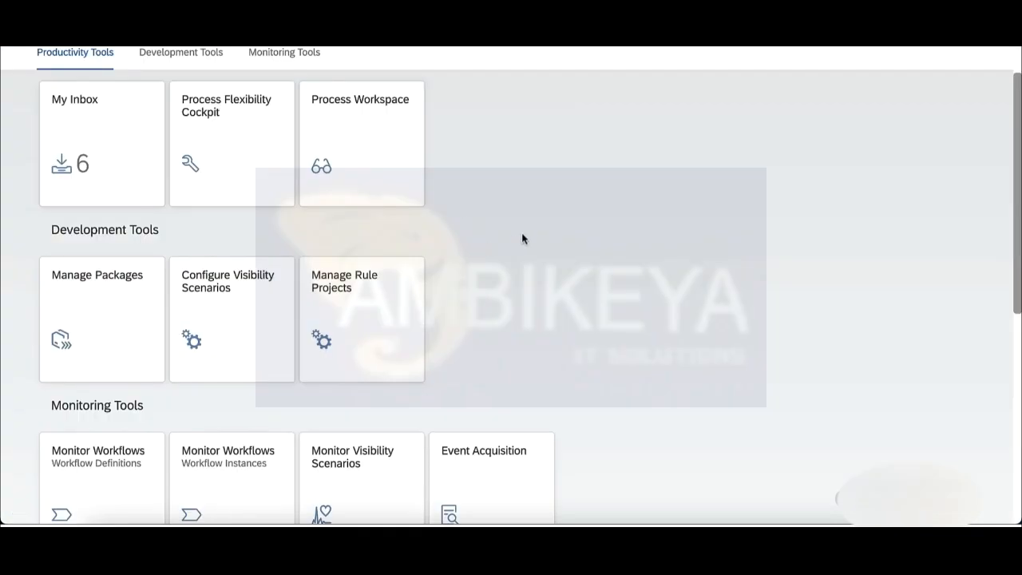
click(241, 120)
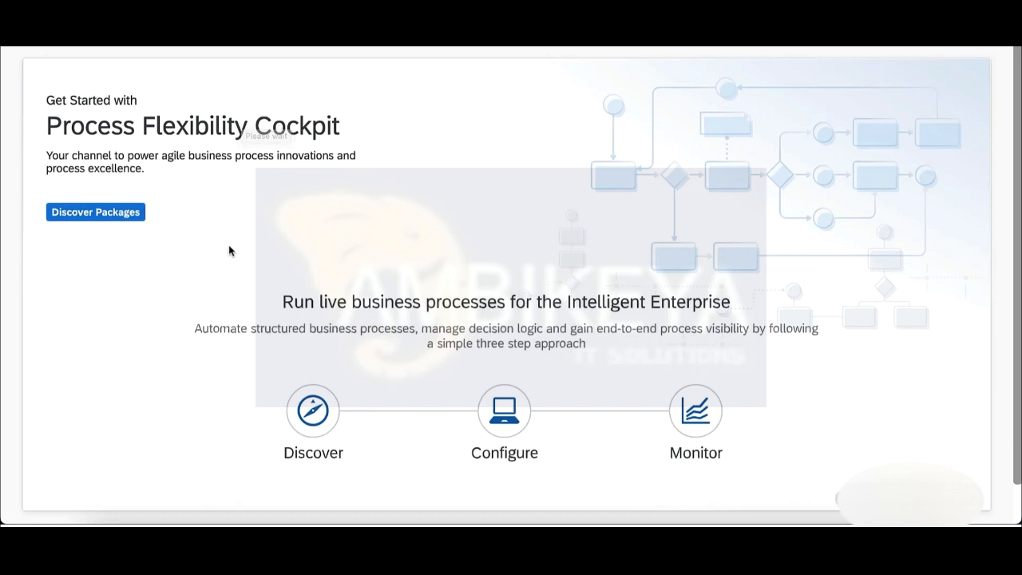
Browse Discover Packages and open the Sample Capital Expenditure Approval Process package card.
click(112, 214)
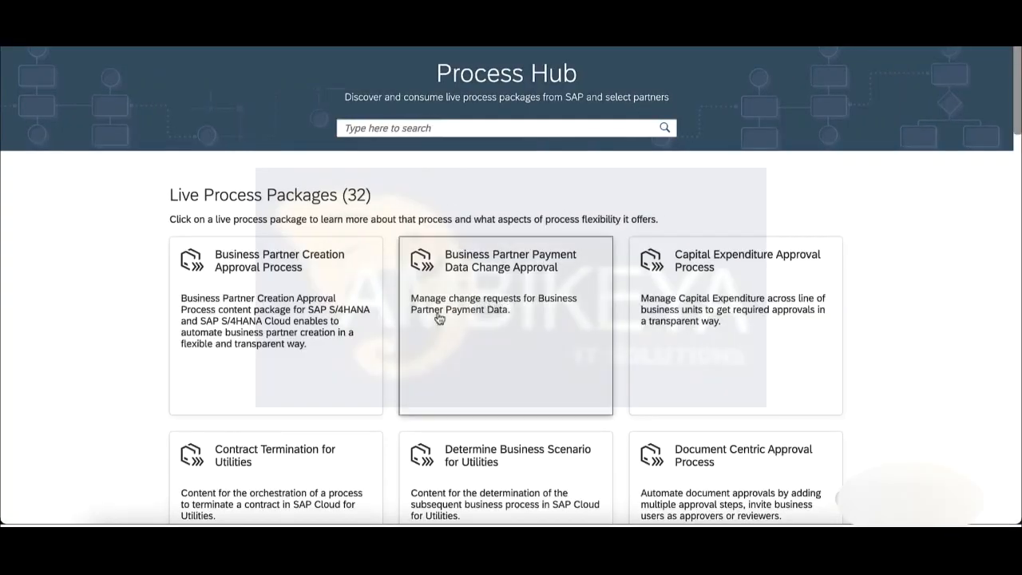
scroll(438, 318, down, 5)
scroll(428, 367, down, 10)
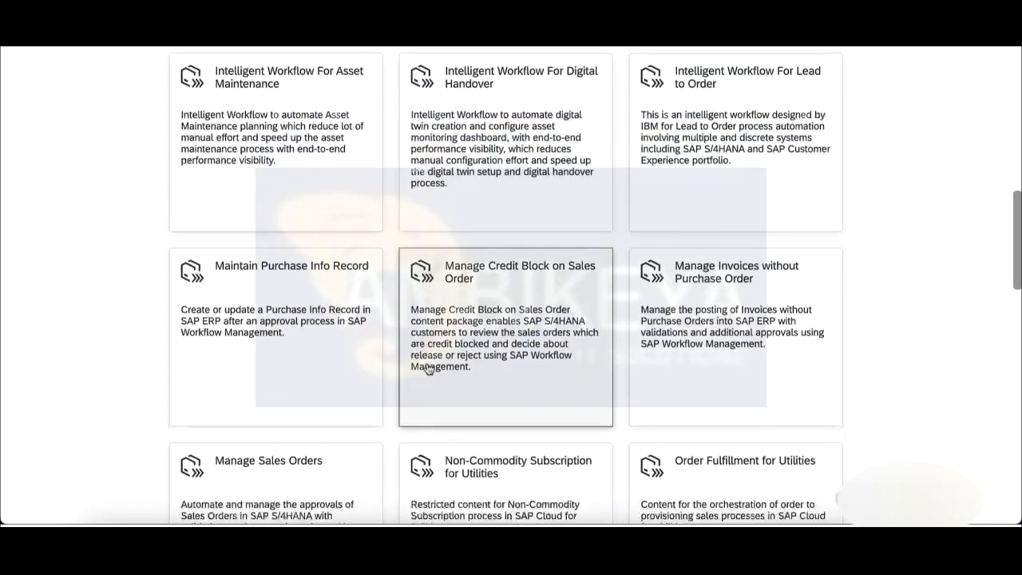
scroll(428, 368, down, 2)
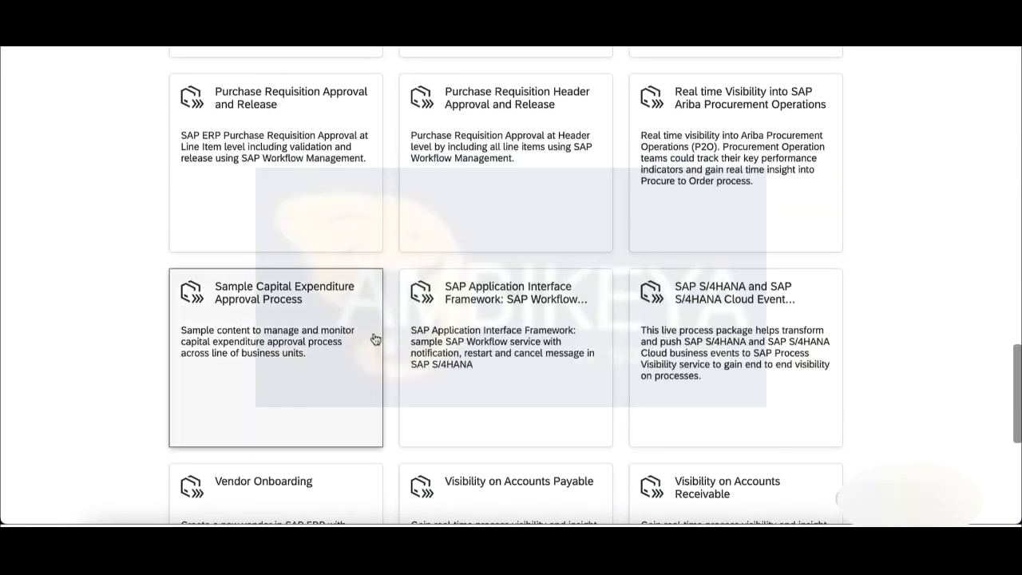
click(323, 310)
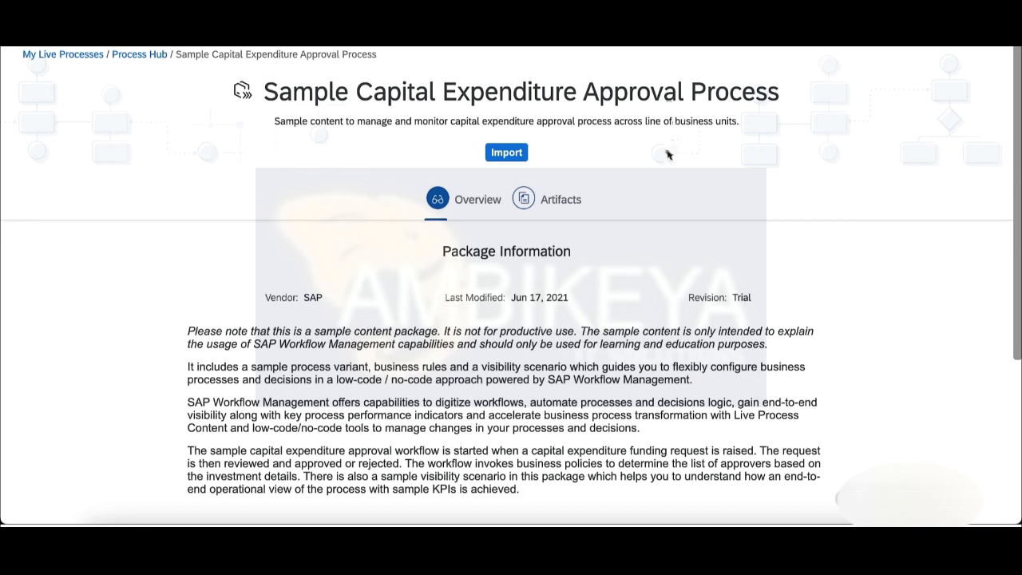
Review the package's artifacts, then import its Trial revision into My Live Processes.
click(568, 207)
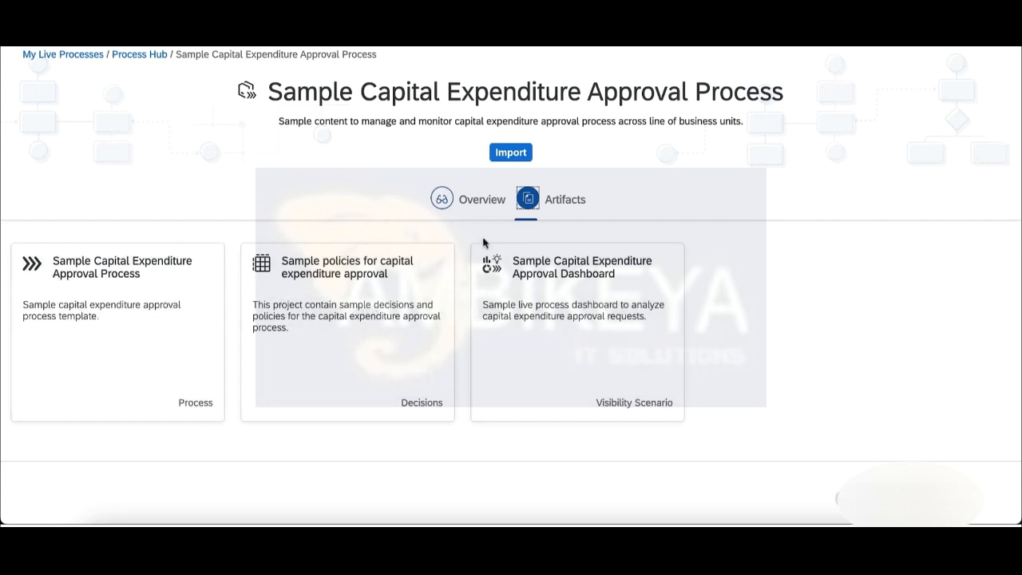
click(469, 200)
click(507, 154)
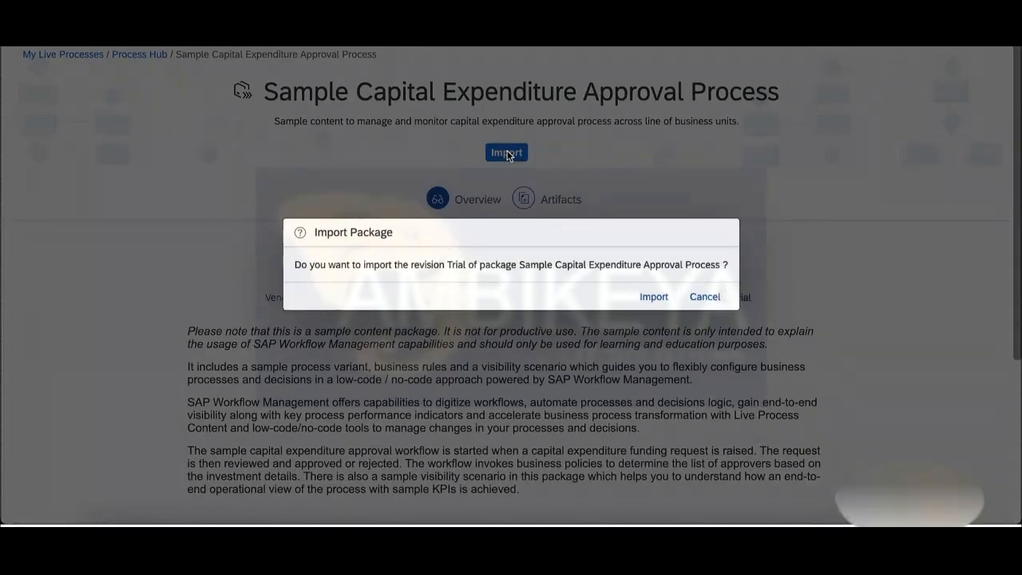
click(654, 296)
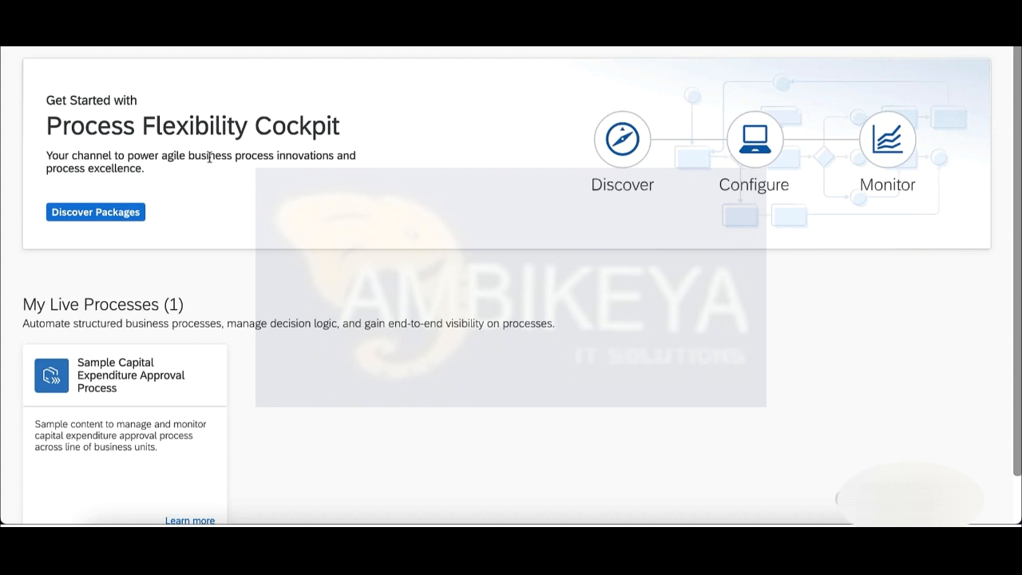
Open the imported capital expenditure process and activate its Determine All Approvers decision.
click(128, 390)
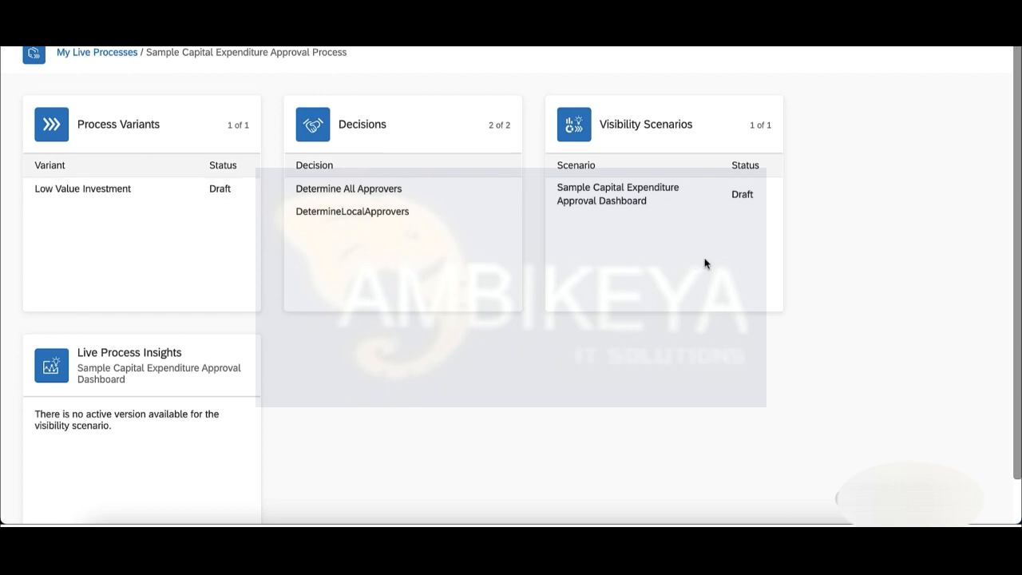
click(375, 191)
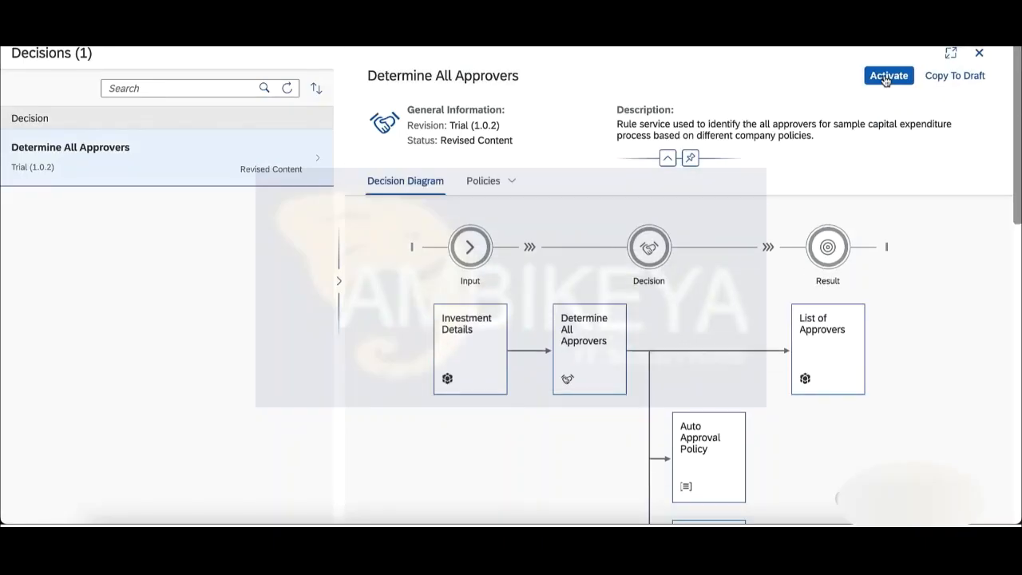
click(884, 80)
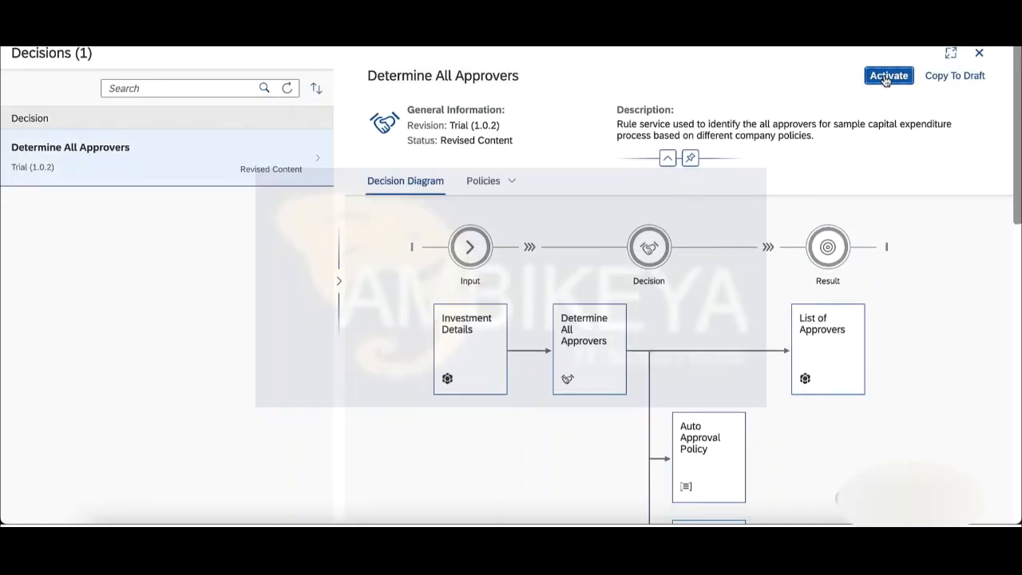